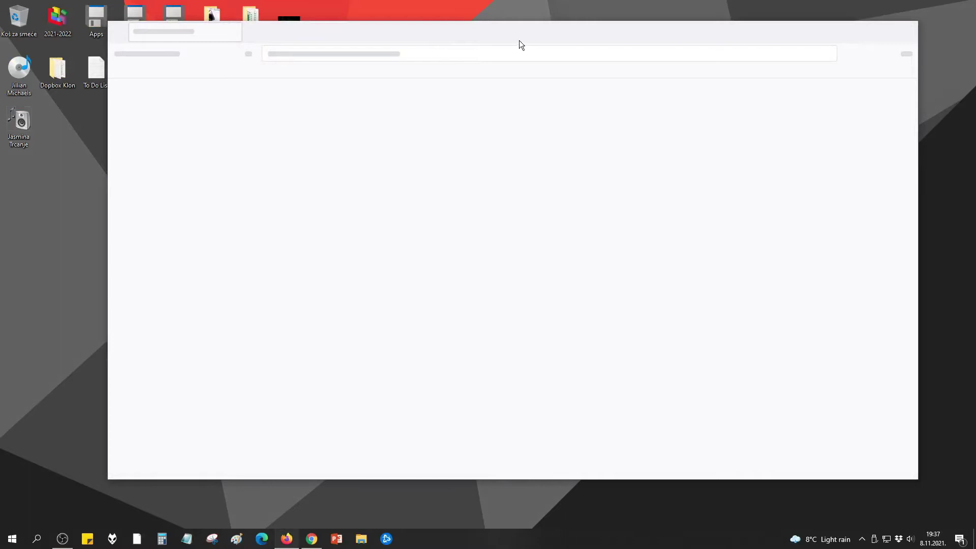
- Move the Firefox window showing Google to a new spot on the desktop
{"action": "left_click_drag", "start_coordinate": [532, 30], "coordinate": [504, 50]}
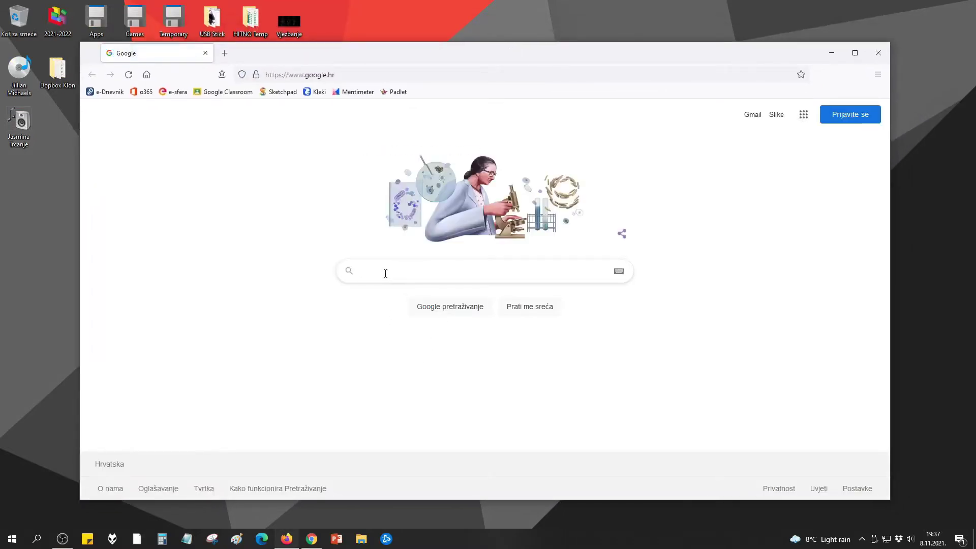
- Search Google for 'inkscape'
{"action": "type", "text": "ink"}
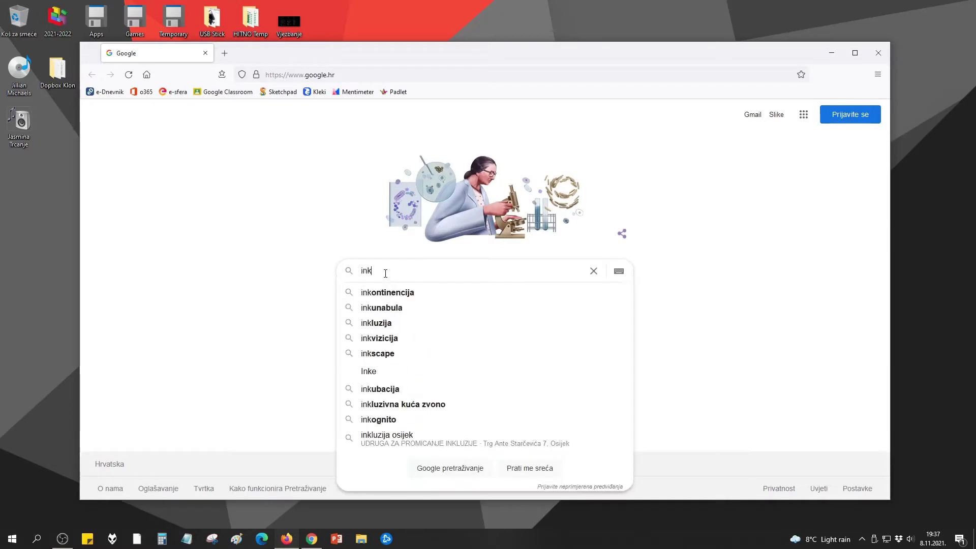
{"action": "type", "text": "scape"}
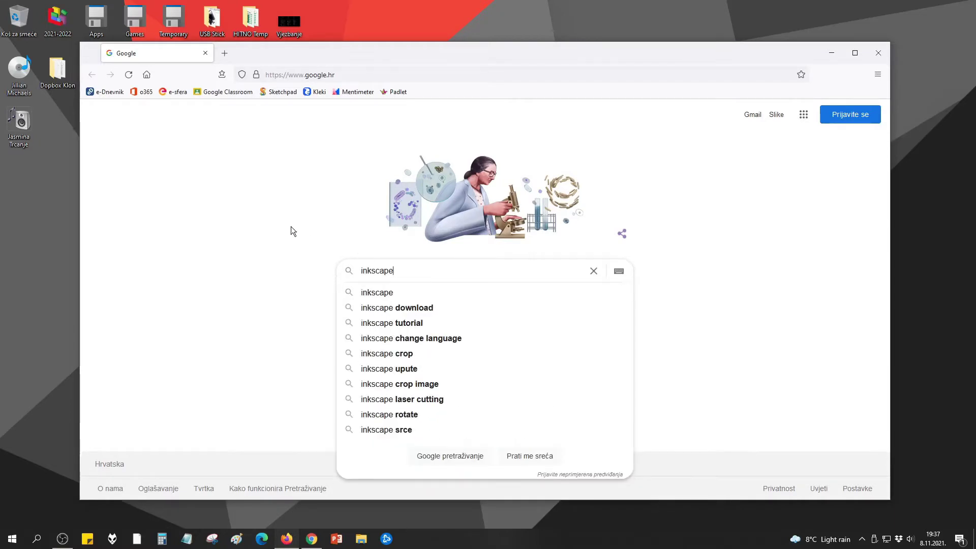
{"action": "key", "text": "Return"}
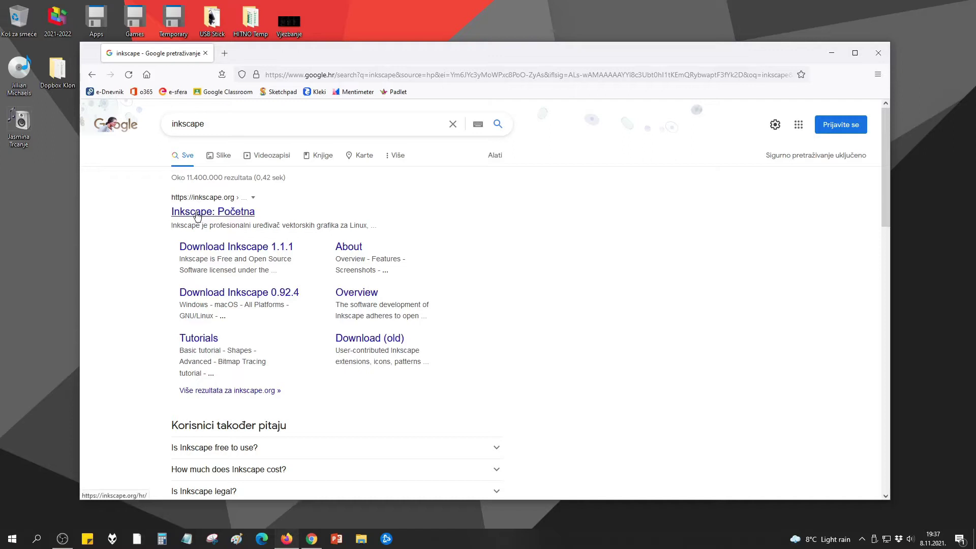
- Open the official inkscape.org result and reach the Inkscape 1.1.1 download page
{"action": "left_click", "coordinate": [230, 217]}
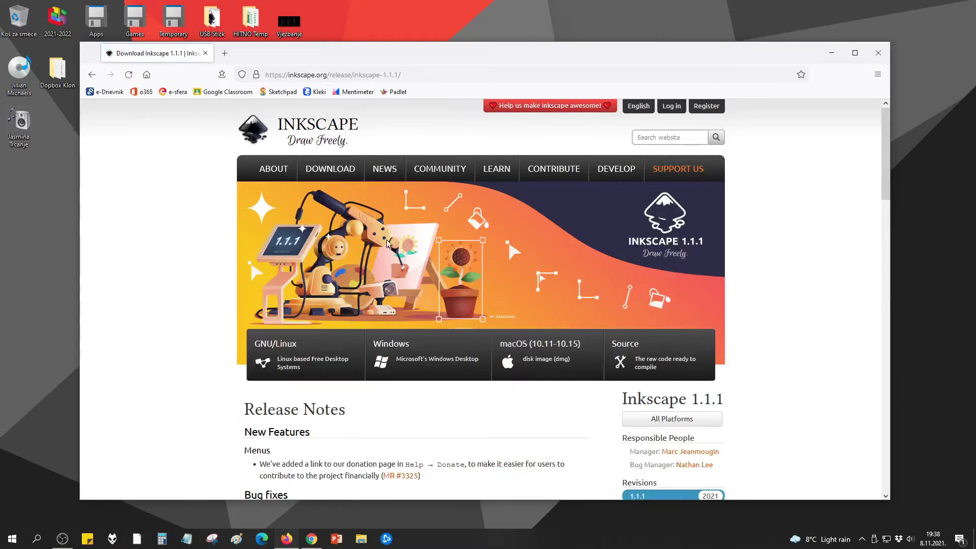
{"action": "scroll", "coordinate": [376, 254], "scroll_direction": "down", "scroll_amount": 1}
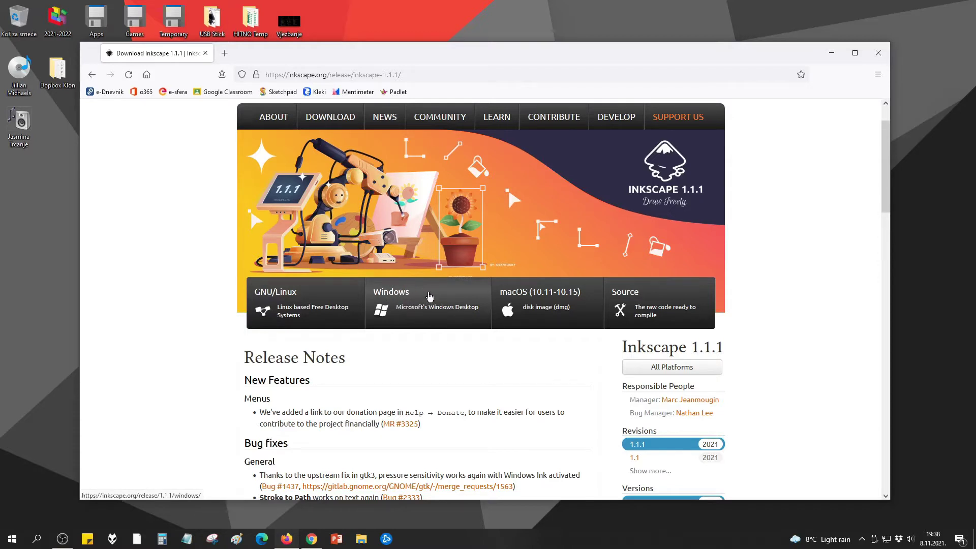
- Pick Windows, then 64-bit, to list the exe, msi and 7z downloads
{"action": "left_click", "coordinate": [430, 296]}
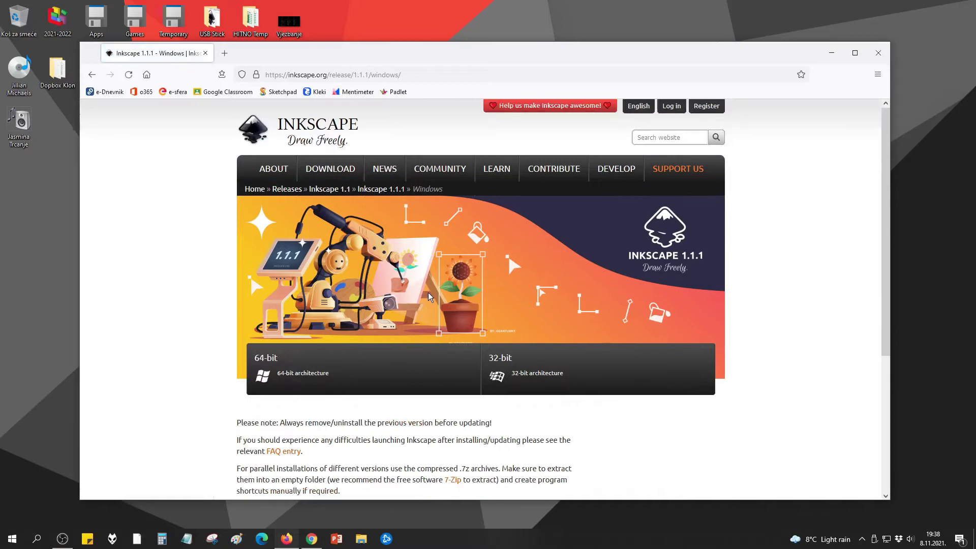
{"action": "scroll", "coordinate": [430, 296], "scroll_direction": "down", "scroll_amount": 1}
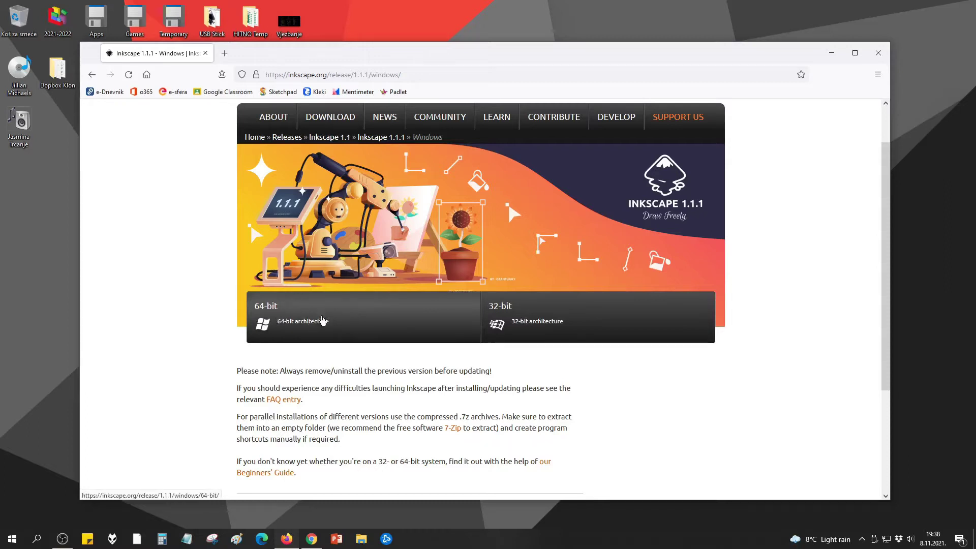
{"action": "left_click", "coordinate": [330, 322]}
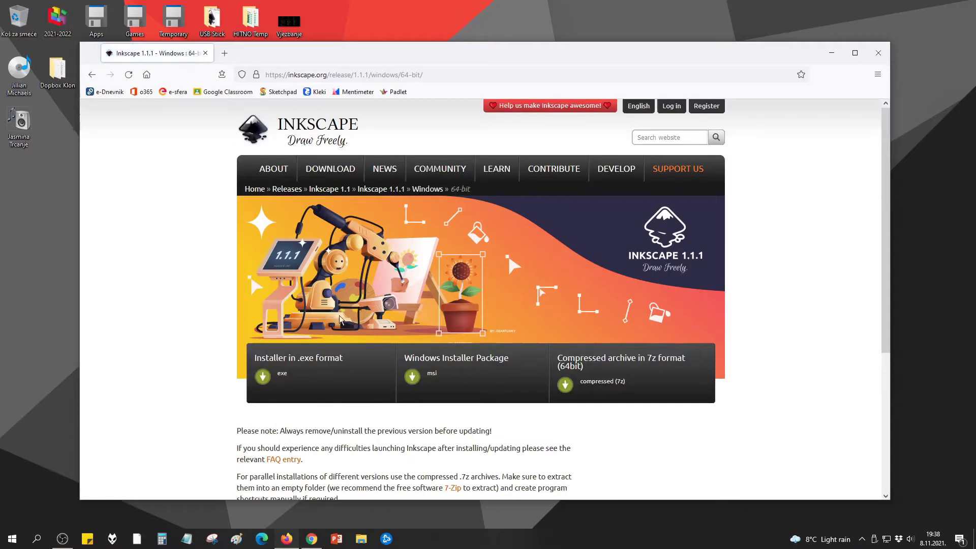
{"action": "scroll", "coordinate": [340, 319], "scroll_direction": "down", "scroll_amount": 2}
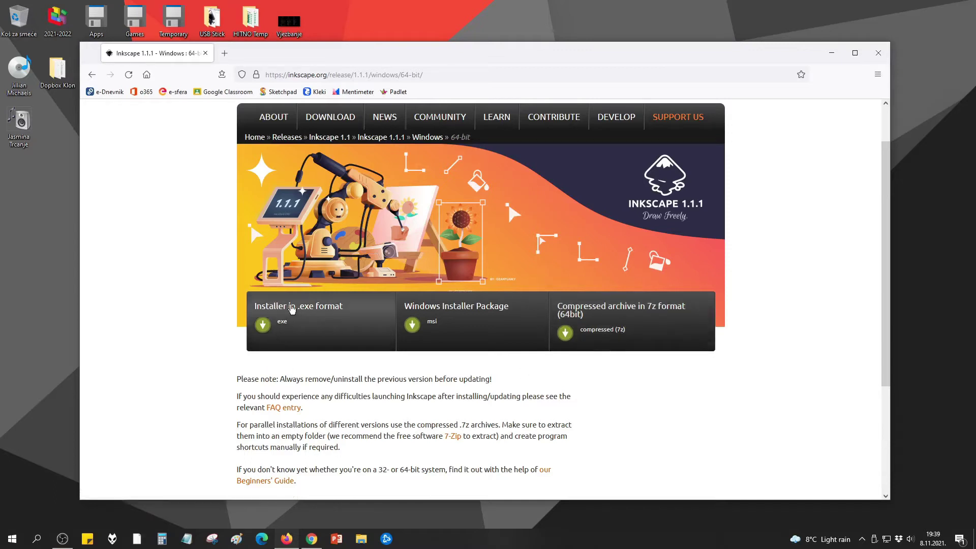
- Save the Inkscape 1.1.1 x64 .exe installer and confirm the 84.9 MB download completed
{"action": "left_click", "coordinate": [308, 318]}
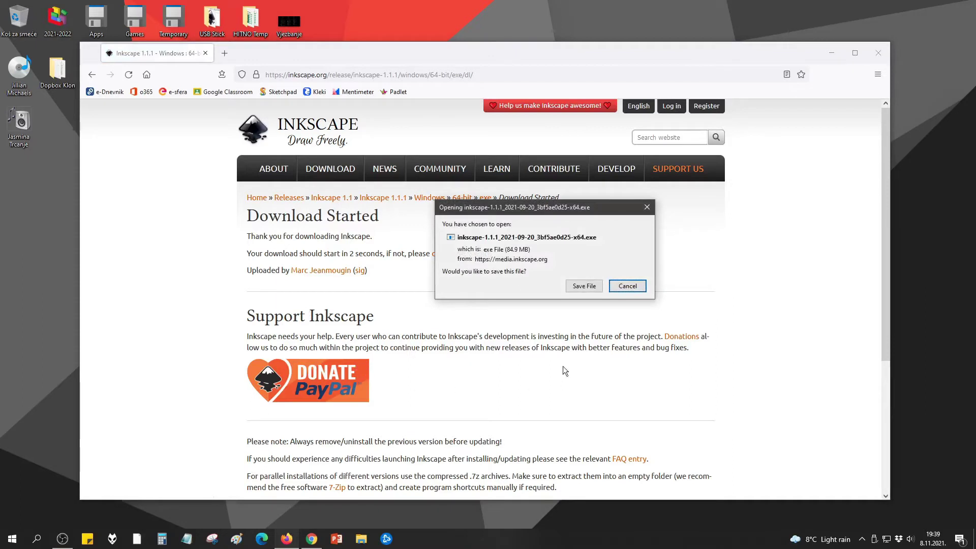
{"action": "left_click_drag", "start_coordinate": [569, 207], "coordinate": [514, 225]}
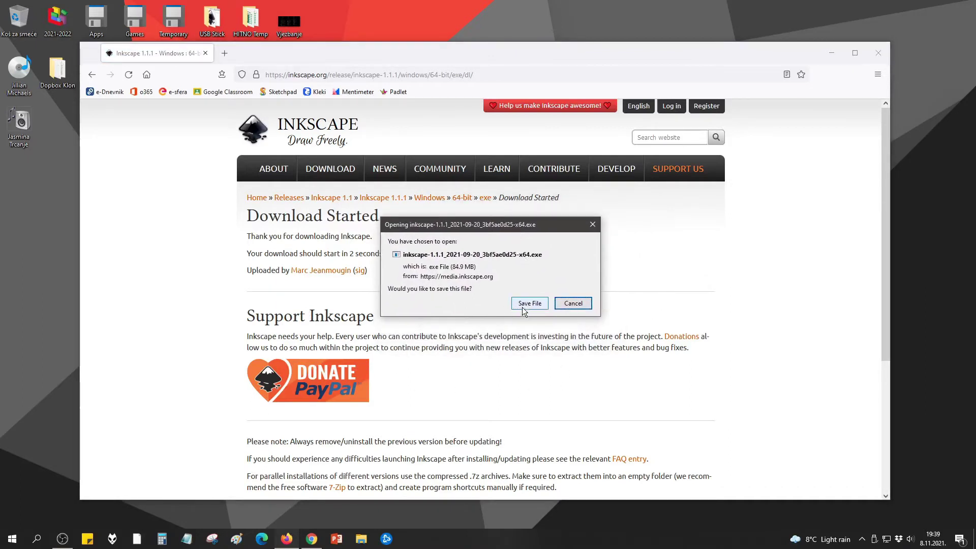
{"action": "left_click", "coordinate": [529, 305]}
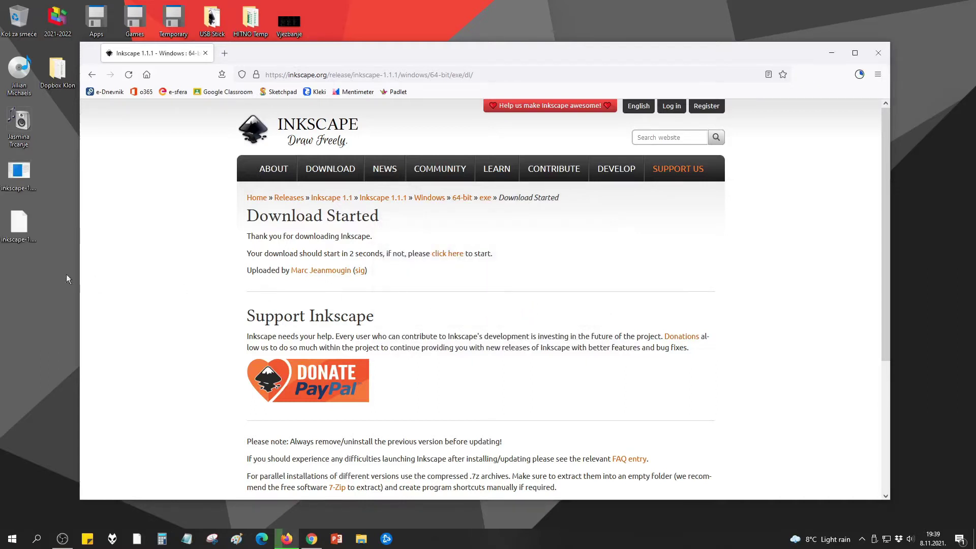
{"action": "left_click_drag", "start_coordinate": [399, 56], "coordinate": [396, 59]}
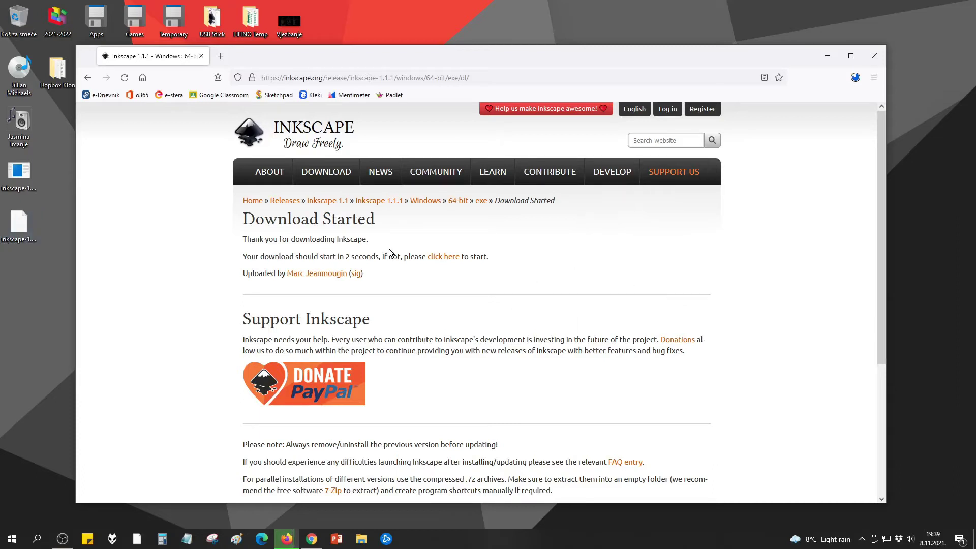
{"action": "left_click", "coordinate": [856, 77]}
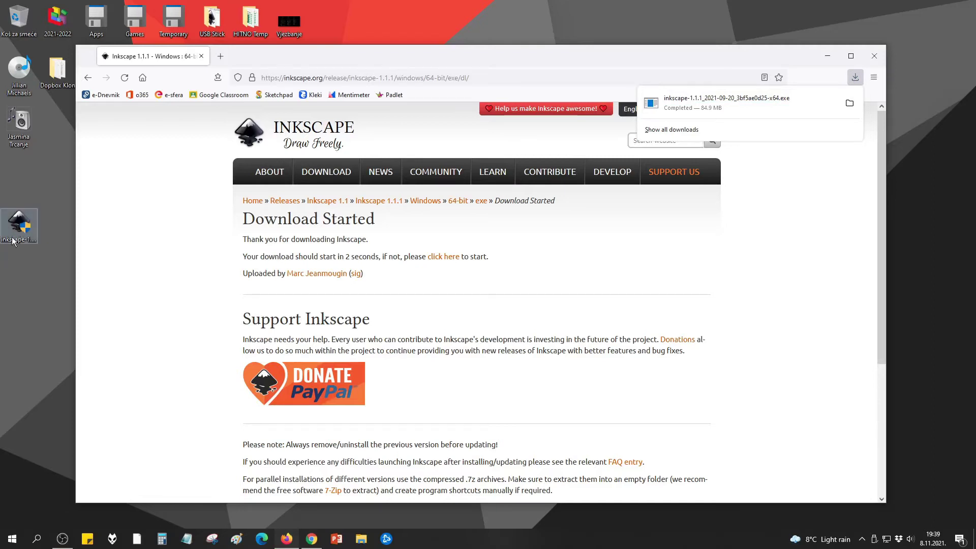
- Browse to the Downloads (F:) drive in File Explorer, then close it
{"action": "left_click", "coordinate": [363, 538]}
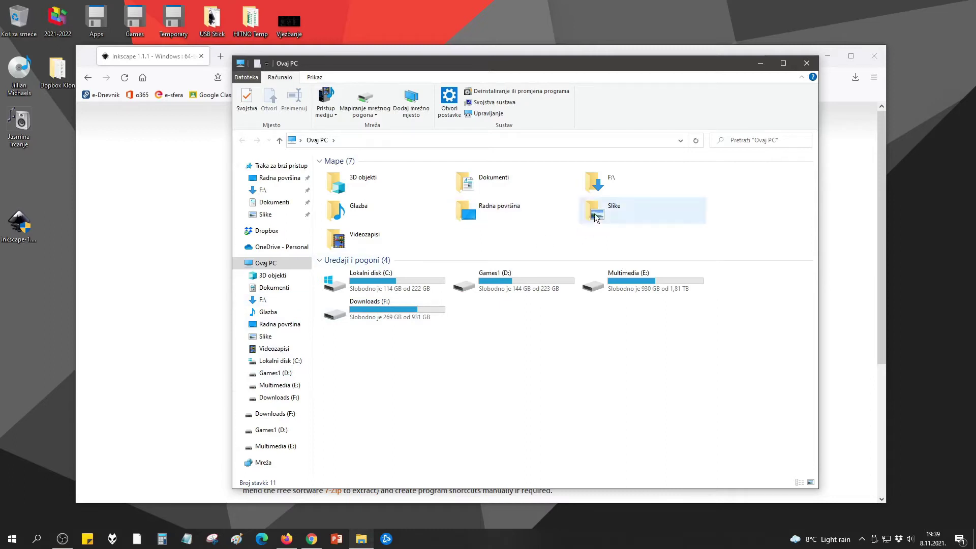
{"action": "left_click", "coordinate": [597, 185]}
{"action": "left_click", "coordinate": [366, 310]}
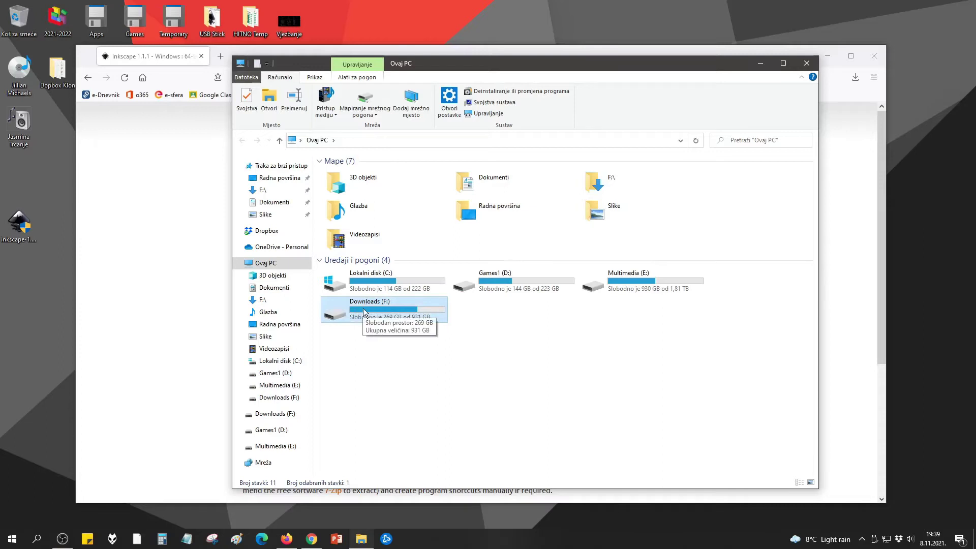
{"action": "left_click", "coordinate": [807, 62]}
- Minimize Firefox and launch the downloaded Inkscape installer from the desktop
{"action": "left_click", "coordinate": [826, 56]}
{"action": "left_click", "coordinate": [19, 219]}
{"action": "double_click", "coordinate": [20, 221]}
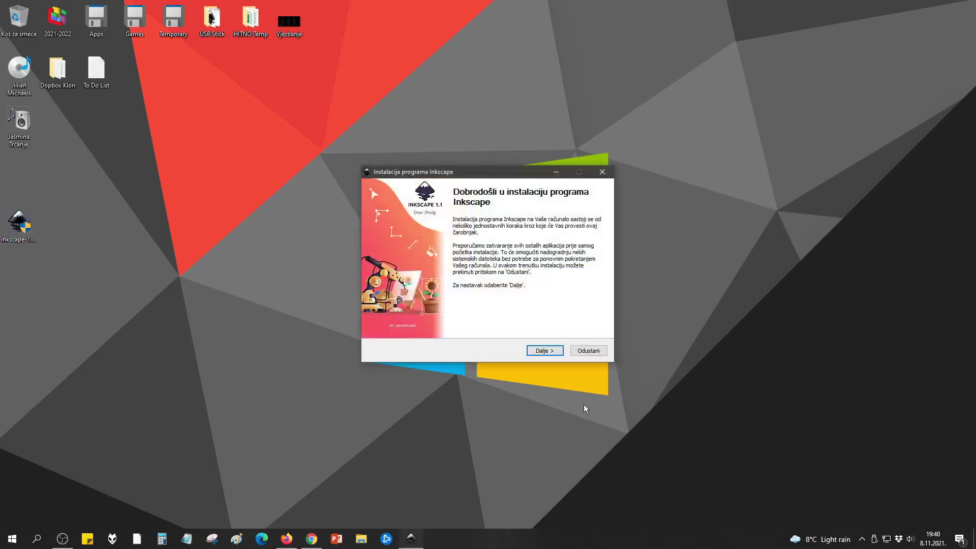
- Accept the GPL licence and keep the Full installation type
{"action": "left_click", "coordinate": [549, 352]}
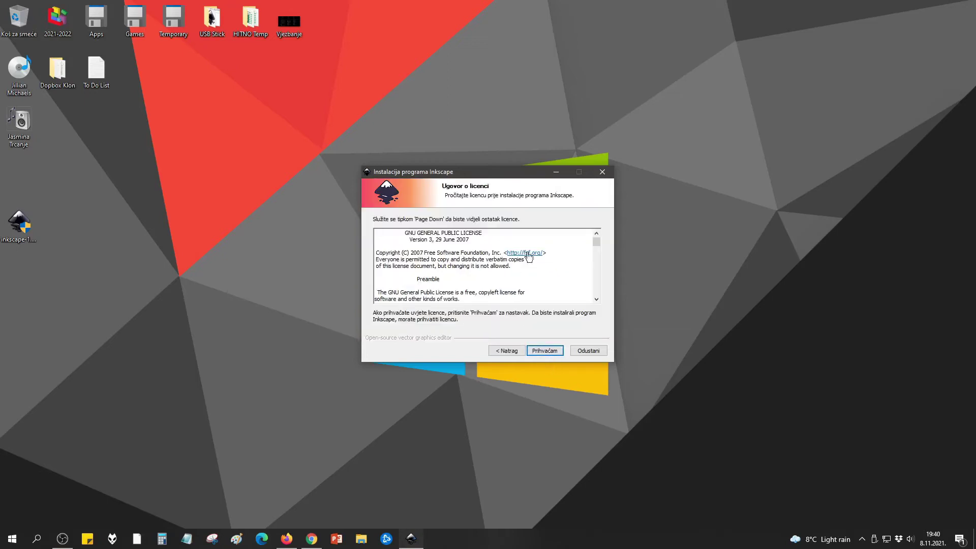
{"action": "left_click", "coordinate": [555, 351]}
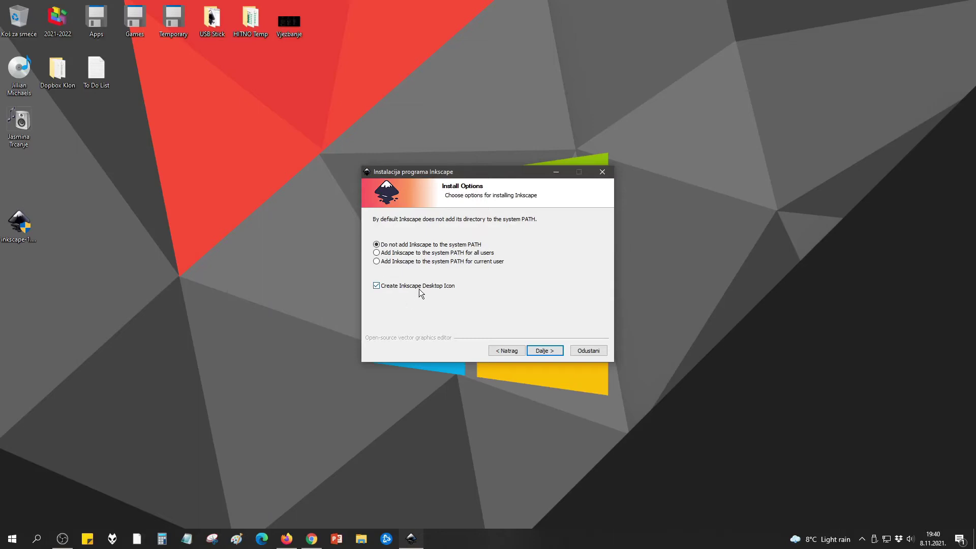
{"action": "left_click", "coordinate": [548, 352]}
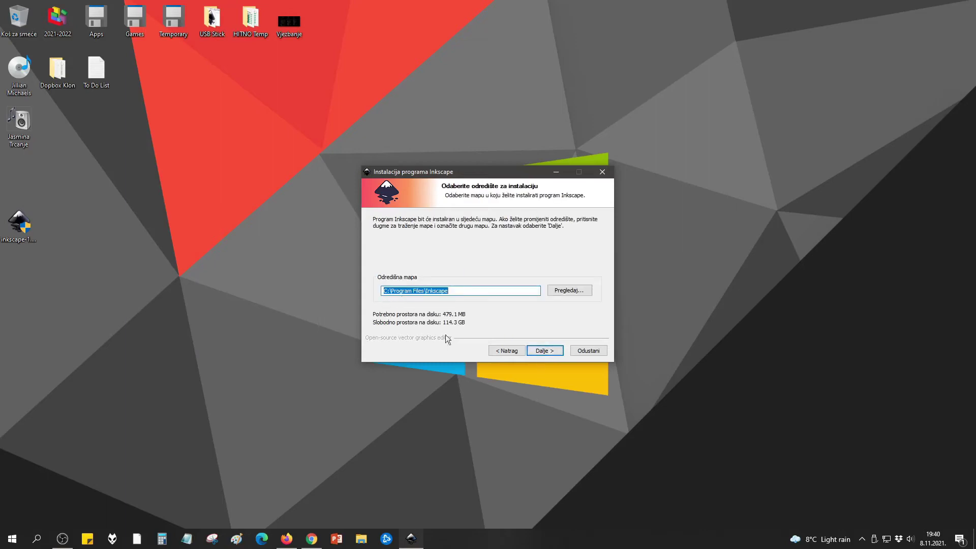
- Keep C:\Program Files\Inkscape and the Inkscape Start menu folder, then begin installing
{"action": "left_click", "coordinate": [462, 294]}
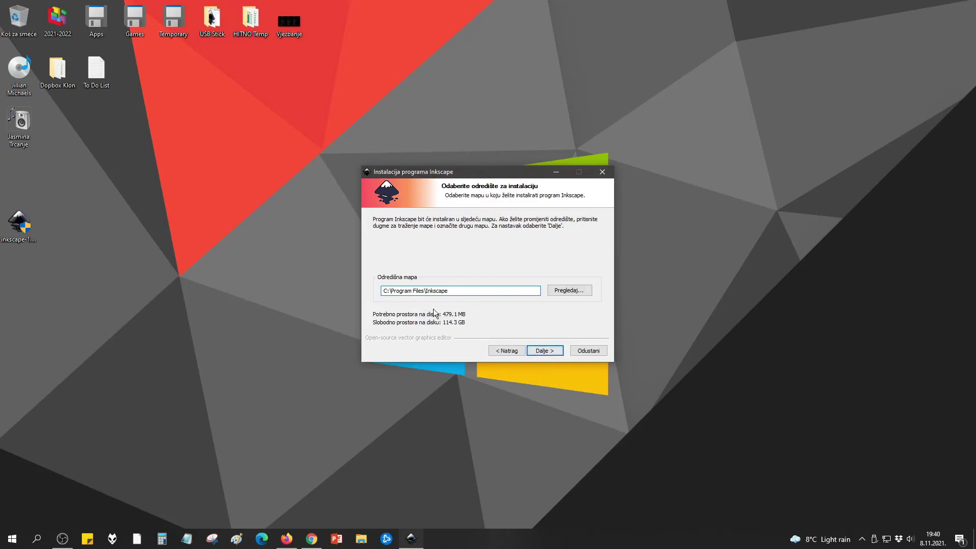
{"action": "left_click", "coordinate": [554, 355]}
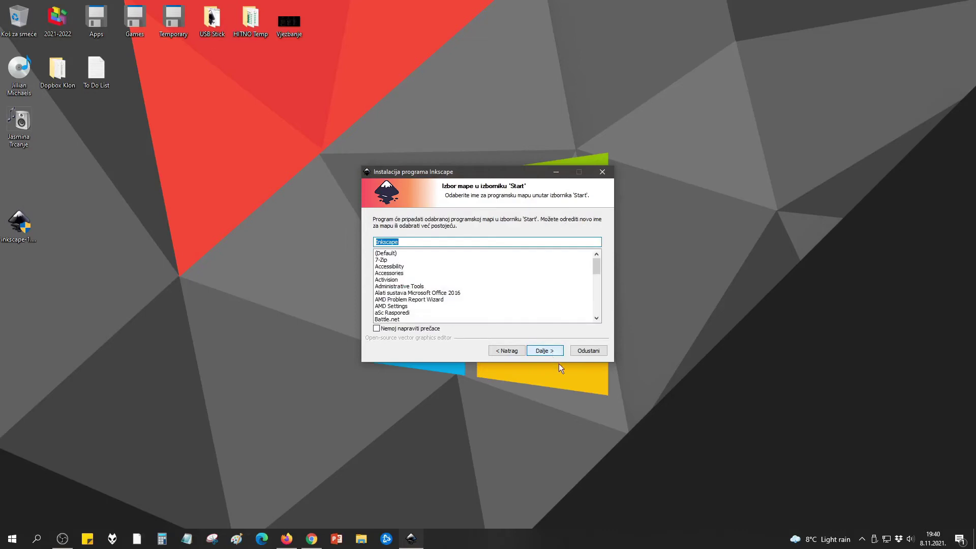
{"action": "left_click", "coordinate": [551, 352]}
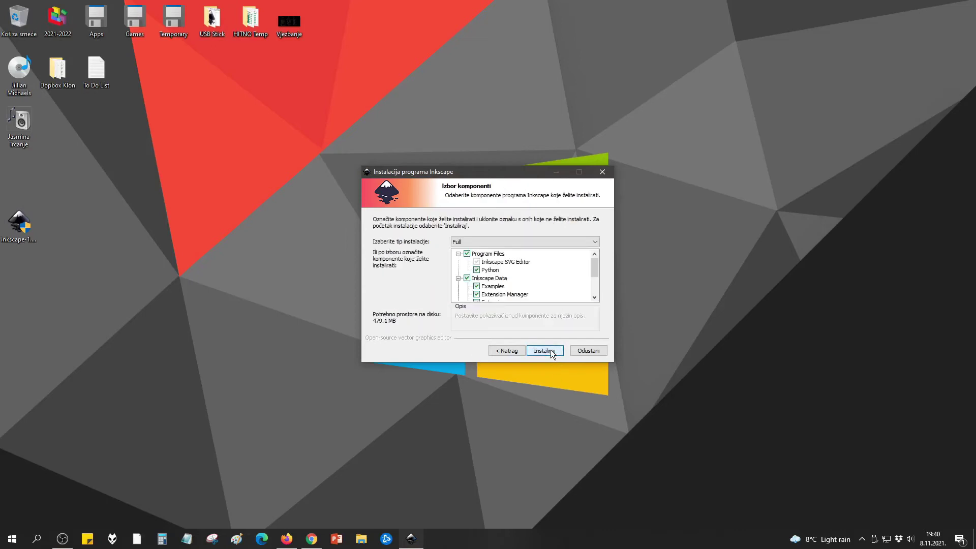
{"action": "left_click_drag", "start_coordinate": [596, 266], "coordinate": [597, 270]}
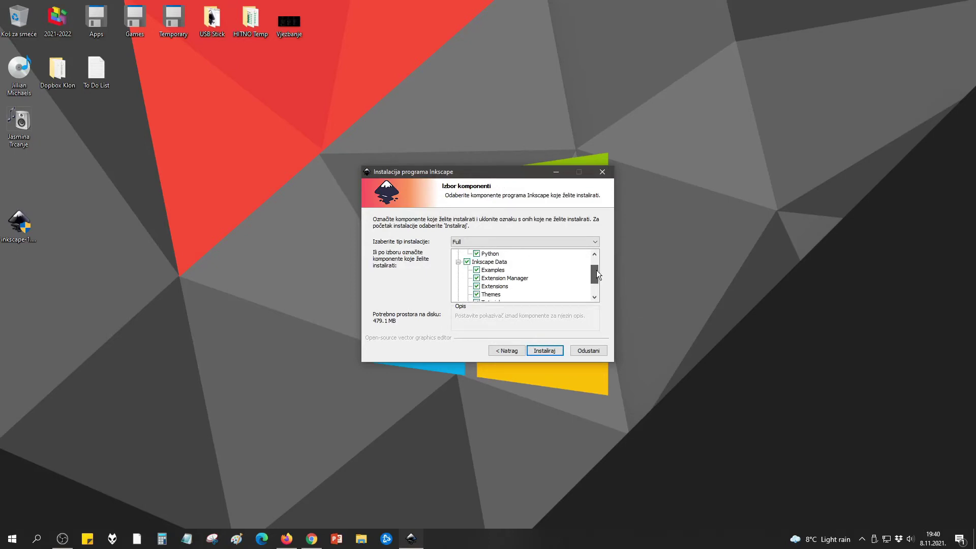
{"action": "left_click_drag", "start_coordinate": [597, 270], "coordinate": [598, 281]}
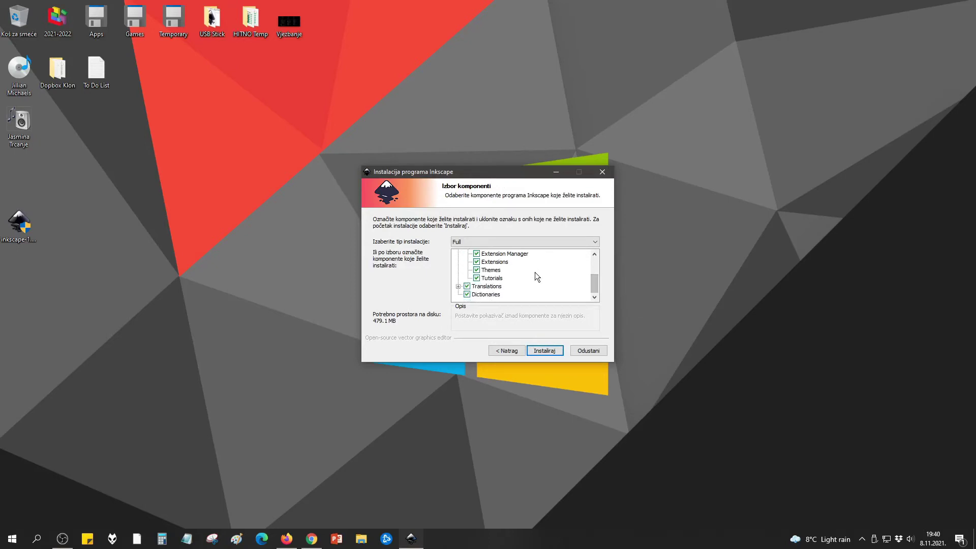
{"action": "left_click", "coordinate": [545, 352]}
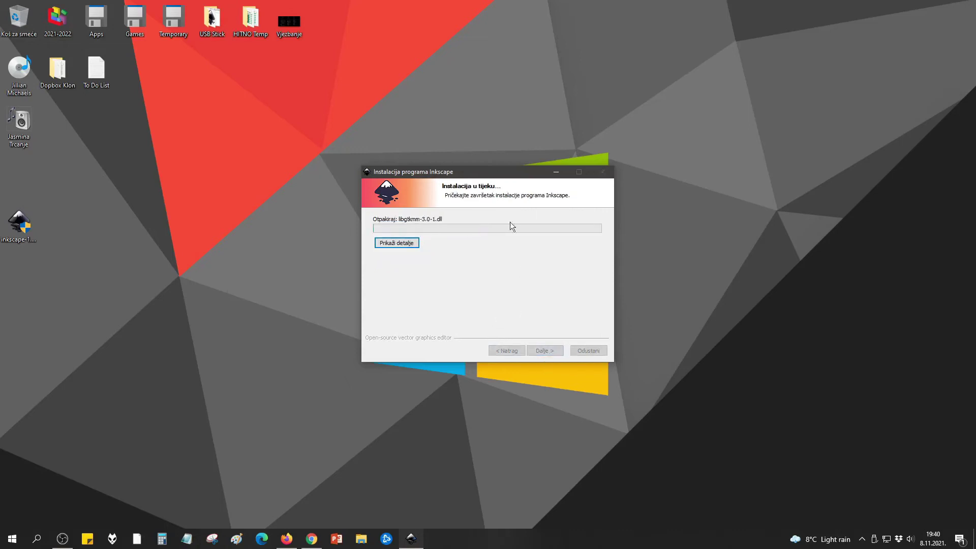
- Show the detailed unpacking log and wait until the Dovršetak instalacije page appears
{"action": "left_click_drag", "start_coordinate": [486, 169], "coordinate": [490, 180]}
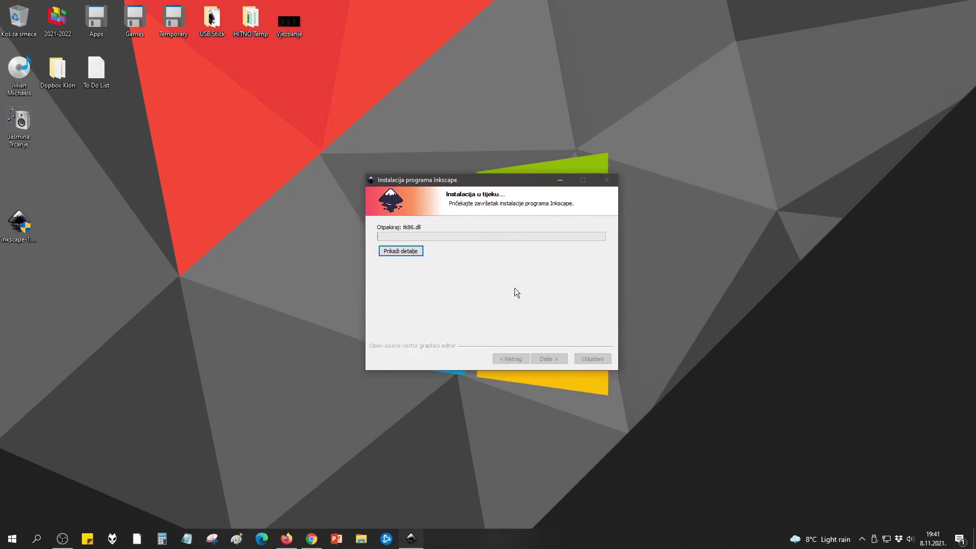
{"action": "left_click", "coordinate": [414, 253]}
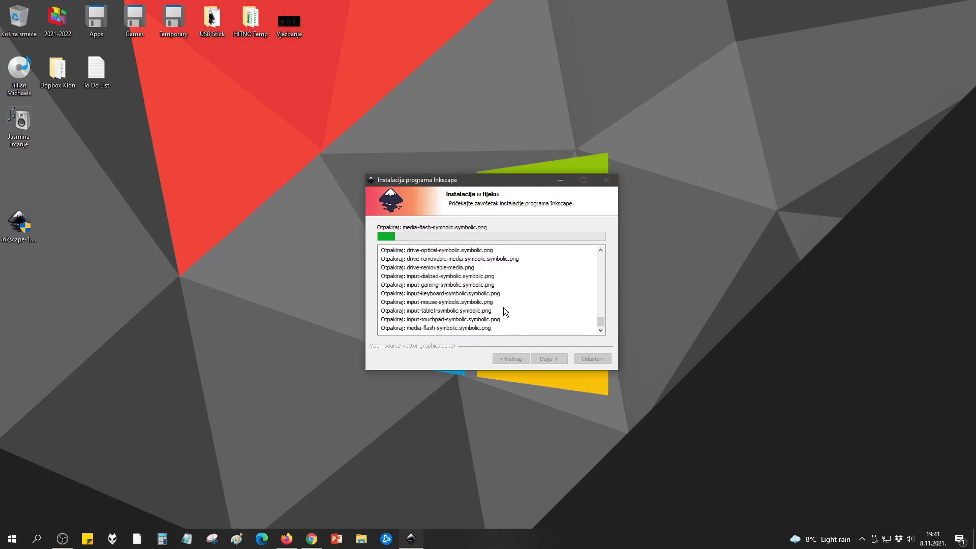
{"action": "left_click_drag", "start_coordinate": [9, 224], "coordinate": [29, 181]}
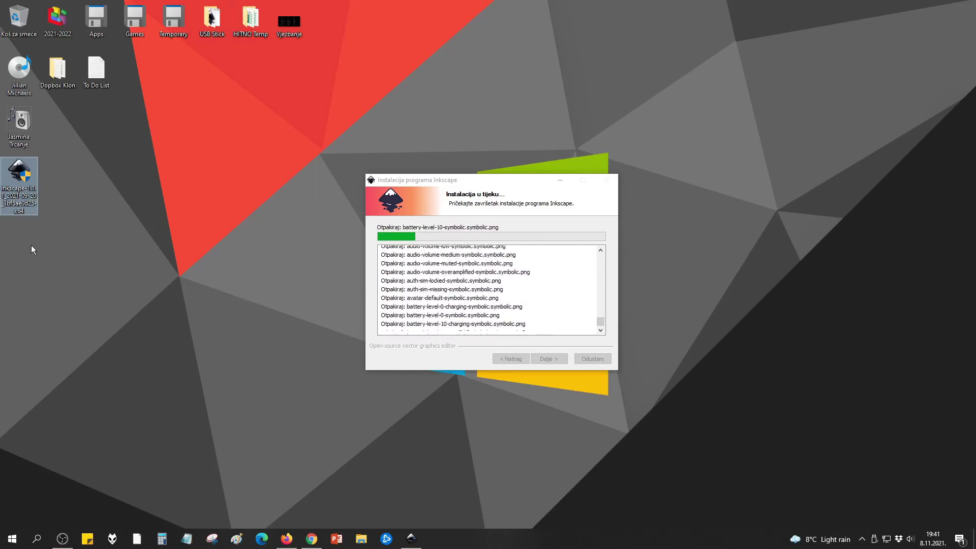
{"action": "left_click", "coordinate": [498, 181]}
{"action": "left_click_drag", "start_coordinate": [498, 181], "coordinate": [505, 173]}
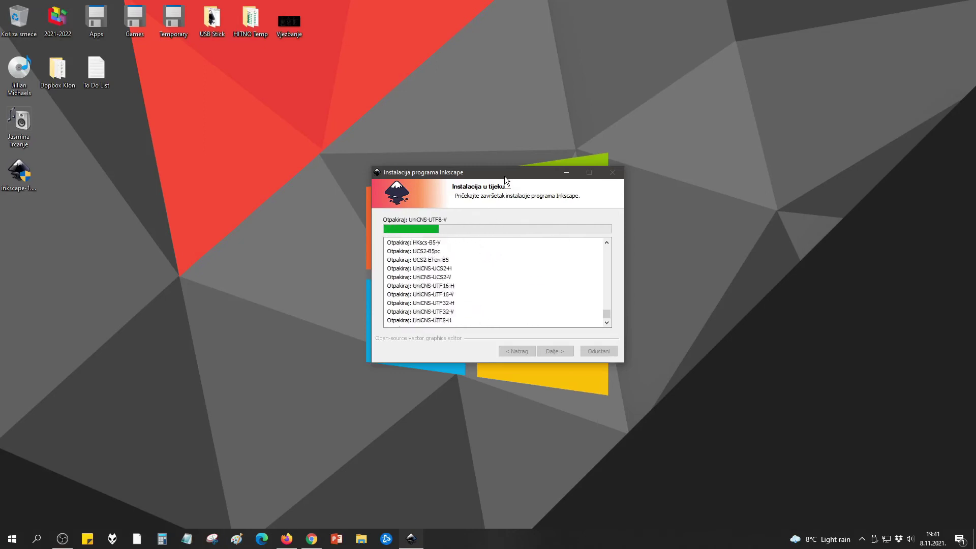
{"action": "left_click_drag", "start_coordinate": [514, 172], "coordinate": [507, 184]}
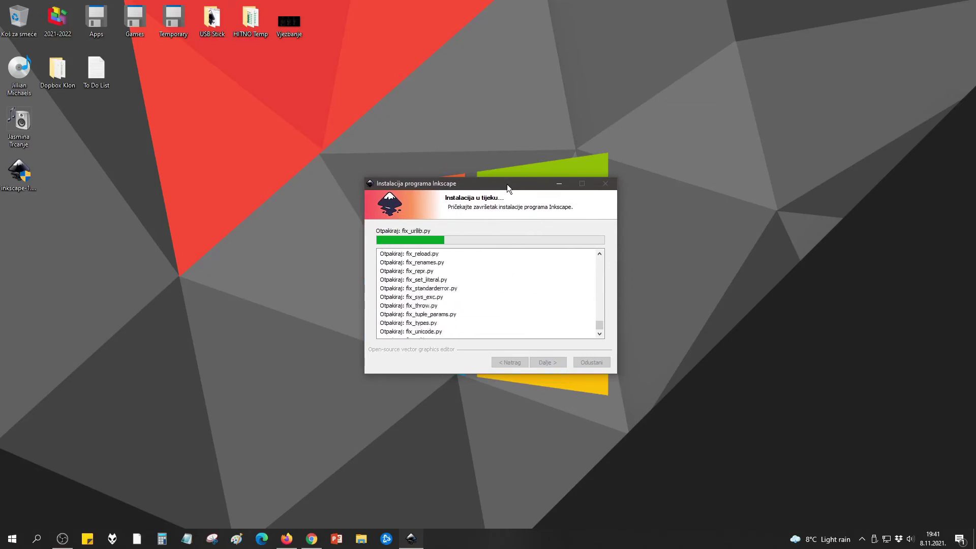
{"action": "mouse_move", "coordinate": [507, 185]}
{"action": "left_mouse_down"}
{"action": "mouse_move", "coordinate": [511, 252]}
{"action": "mouse_move", "coordinate": [510, 181]}
{"action": "left_mouse_up"}
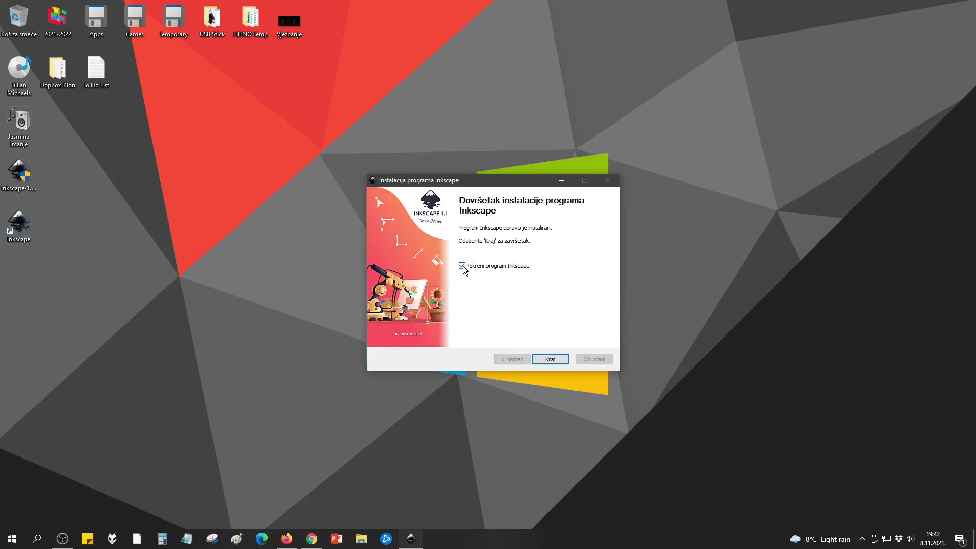
- Finish setup with 'Pokreni program Inkscape' ticked and bring the starting Inkscape forward
{"action": "left_click", "coordinate": [22, 225]}
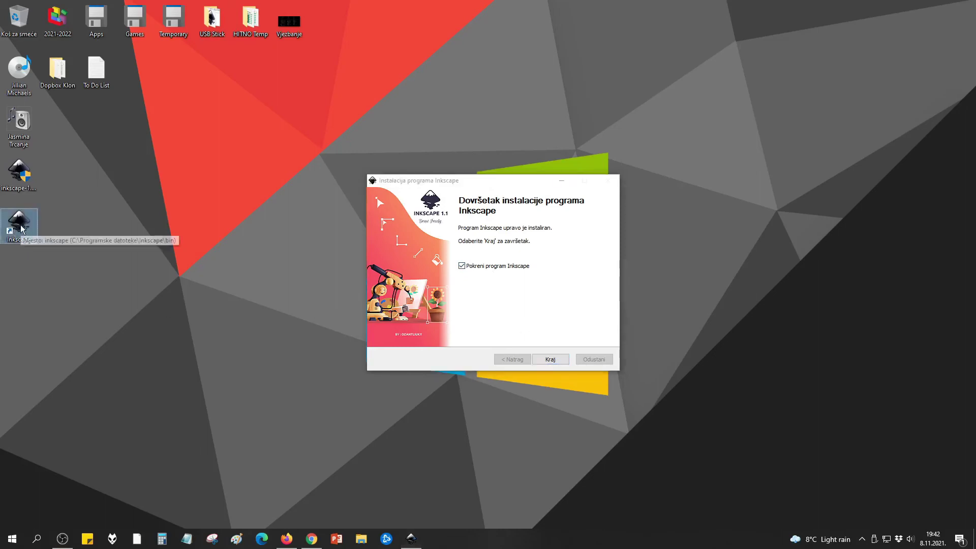
{"action": "left_click", "coordinate": [552, 360]}
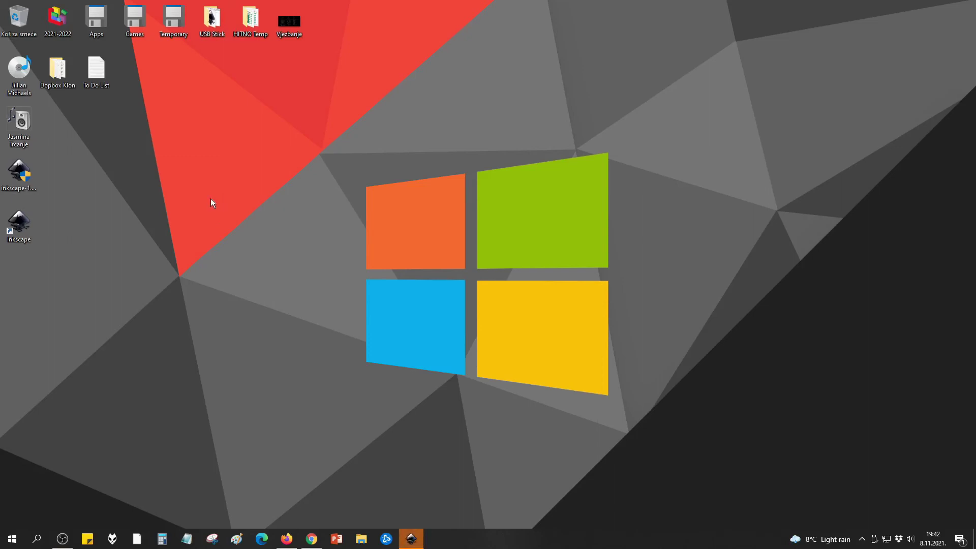
{"action": "left_click", "coordinate": [412, 546]}
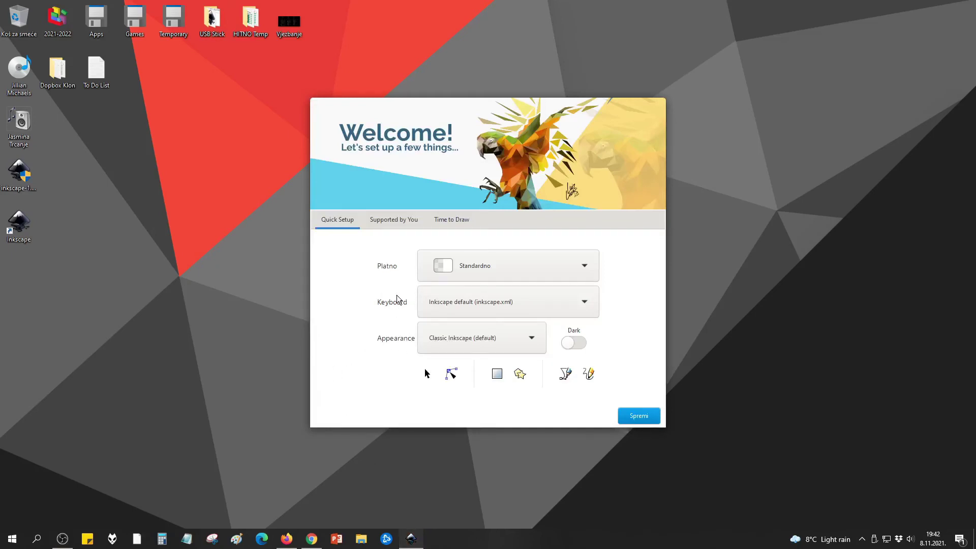
- Save the welcome quick setup, pass the Thanks! page, and start a New Document
{"action": "left_click_drag", "start_coordinate": [481, 116], "coordinate": [493, 101]}
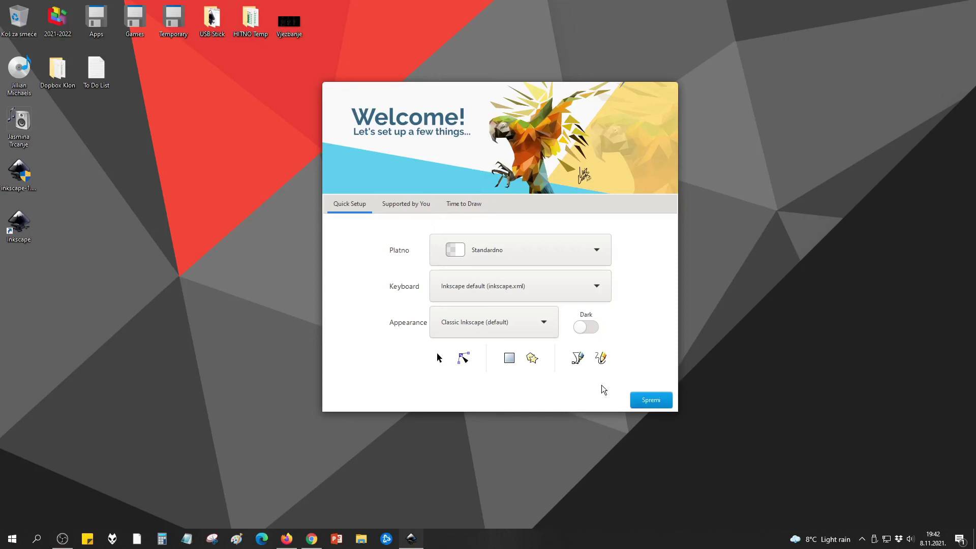
{"action": "left_click", "coordinate": [658, 403]}
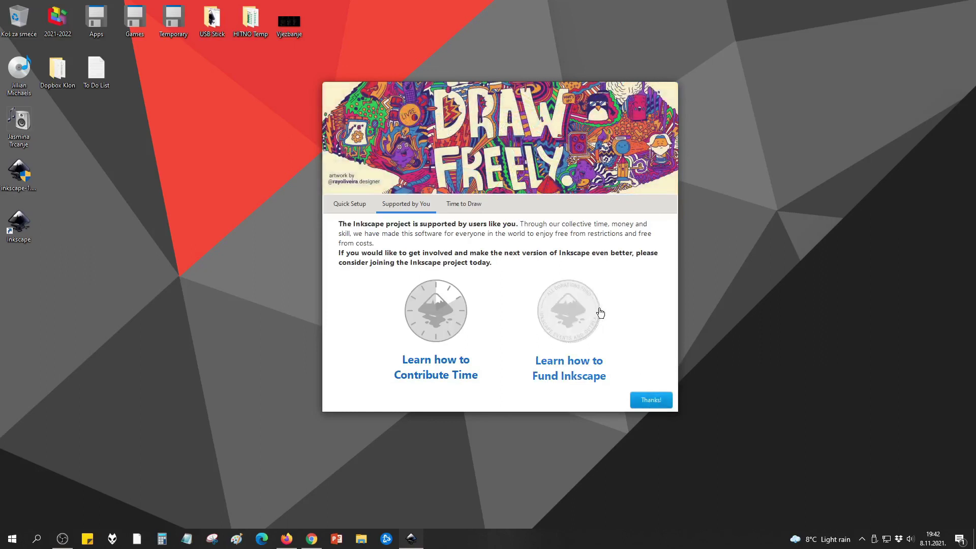
{"action": "left_click", "coordinate": [652, 401]}
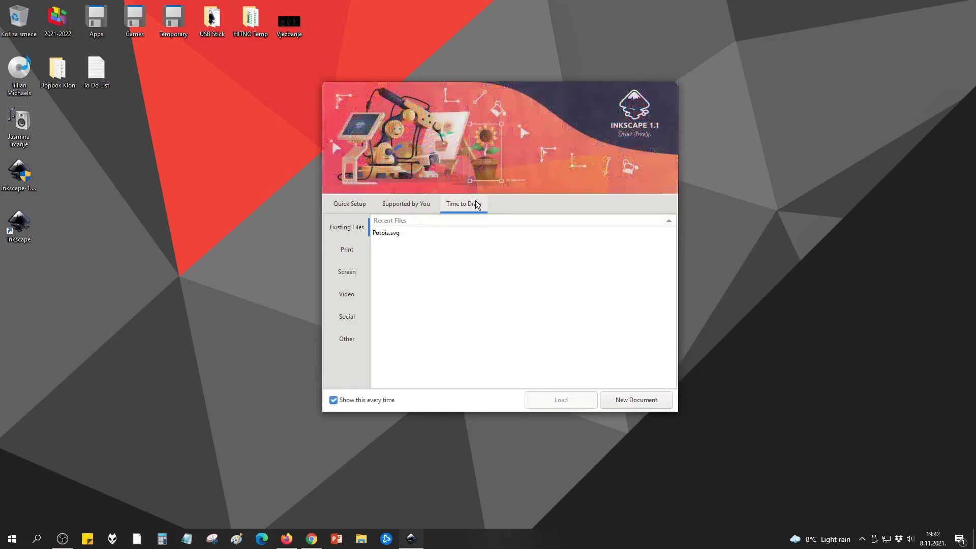
{"action": "left_click", "coordinate": [642, 401]}
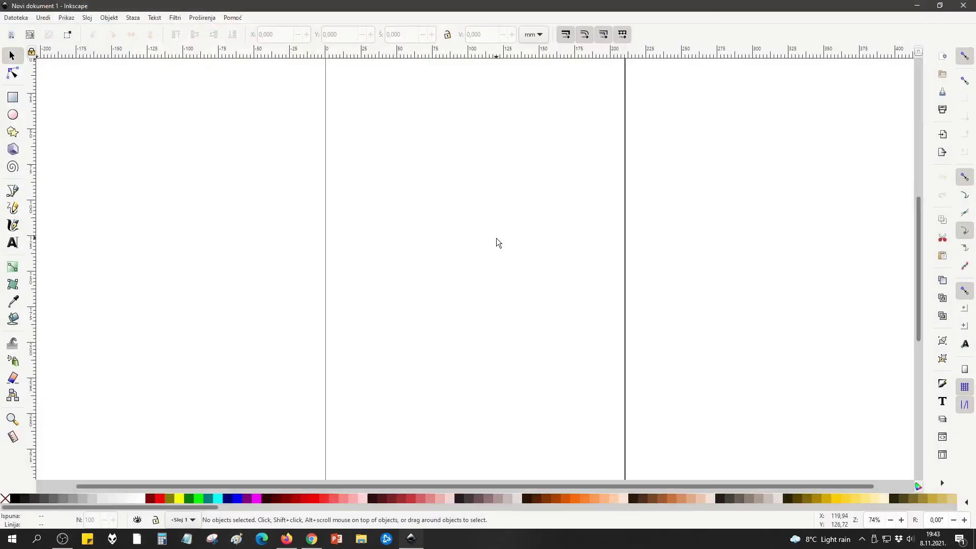
- Glance at the Datoteka menu without choosing anything, then close Inkscape with its empty document
{"action": "mouse_move", "coordinate": [145, 507]}
{"action": "left_mouse_down"}
{"action": "mouse_move", "coordinate": [367, 532]}
{"action": "mouse_move", "coordinate": [145, 508]}
{"action": "left_mouse_up"}
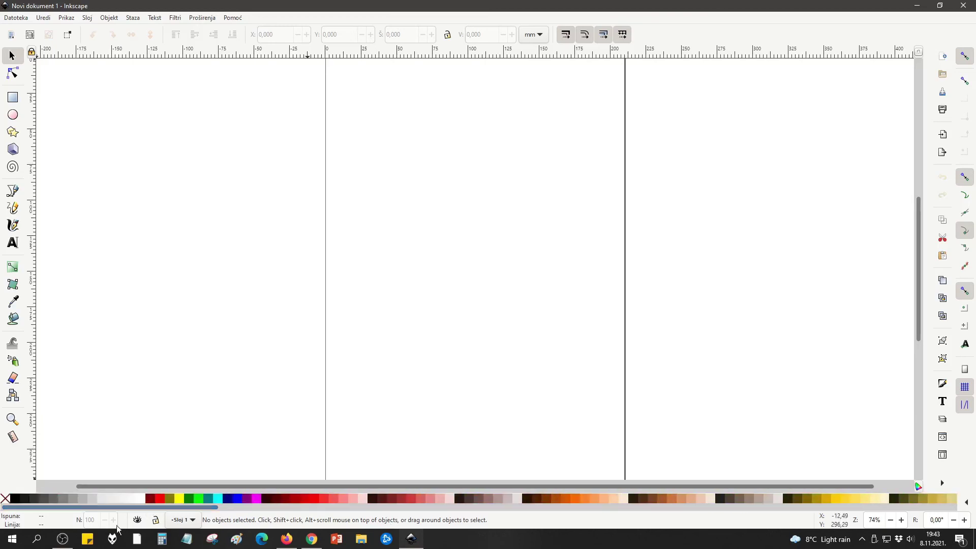
{"action": "left_click_drag", "start_coordinate": [210, 489], "coordinate": [197, 489]}
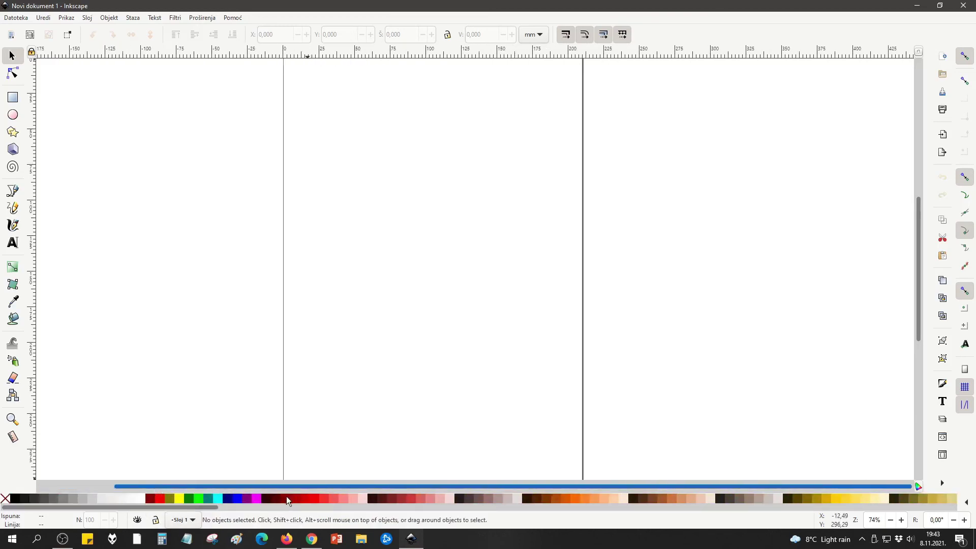
{"action": "left_click", "coordinate": [7, 18]}
{"action": "left_click", "coordinate": [243, 6]}
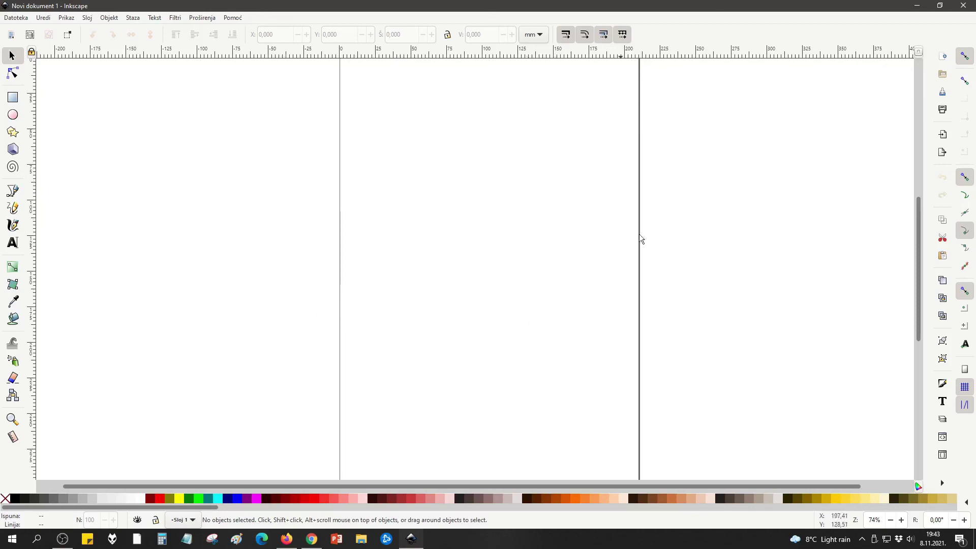
{"action": "left_click", "coordinate": [965, 7]}
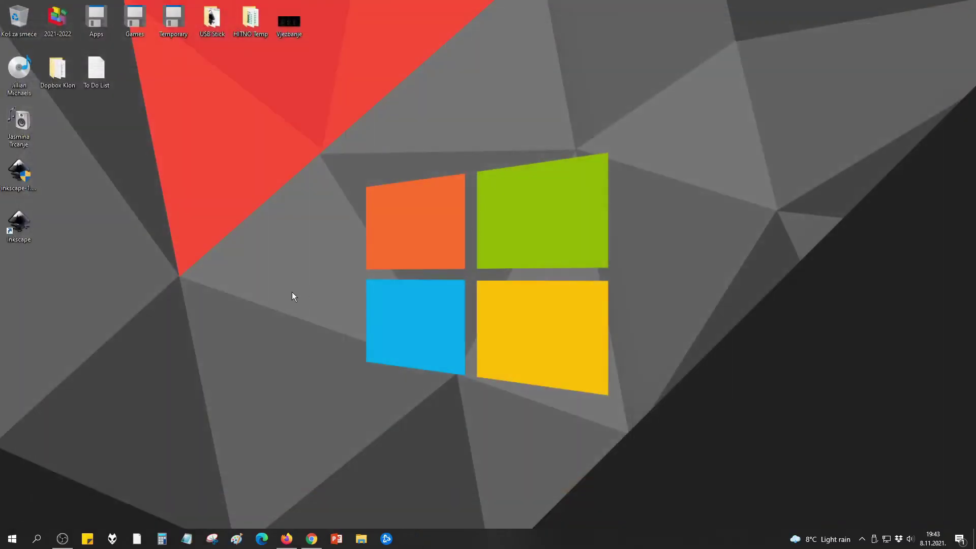